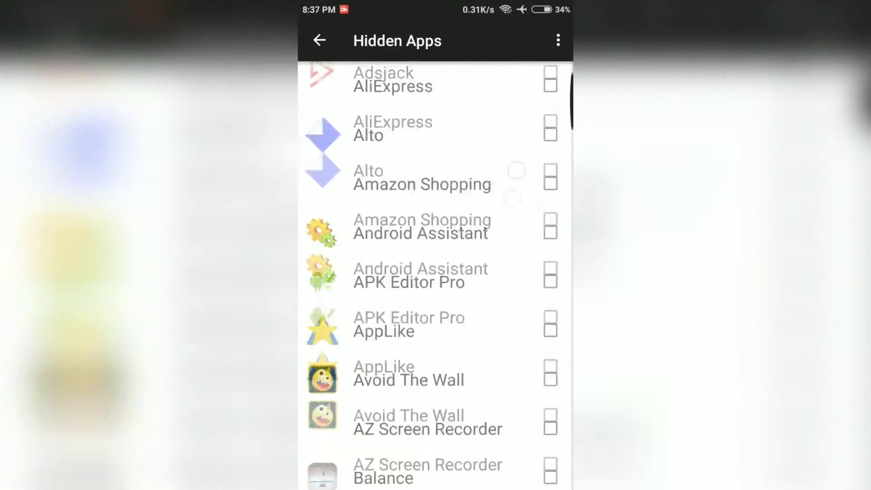
scroll(435, 272, down, 10)
scroll(435, 272, down, 10)
scroll(436, 272, down, 5)
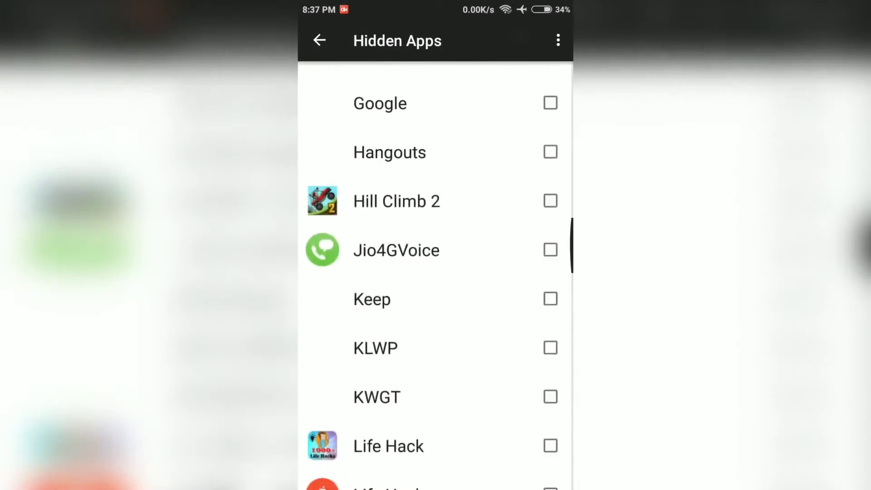
scroll(465, 437, down, 10)
scroll(492, 252, down, 10)
Tick Photos in Nova's Hidden Apps list and go back to the home screen
click(497, 362)
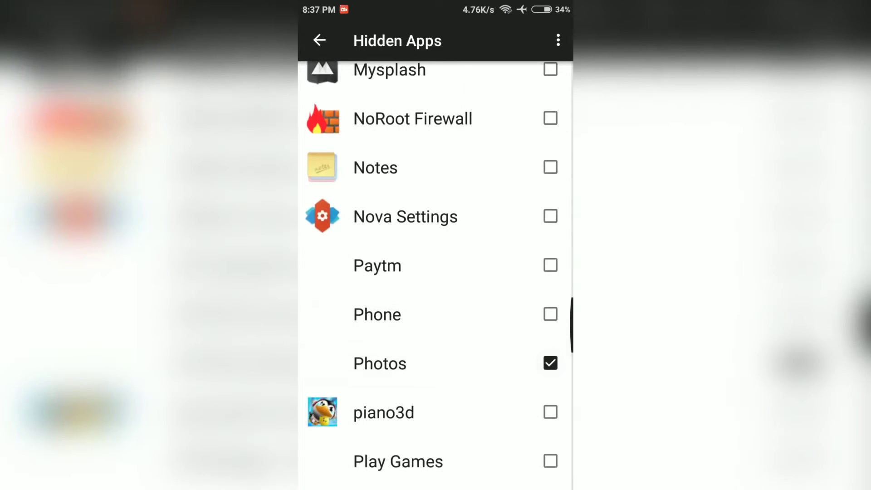
key(Home)
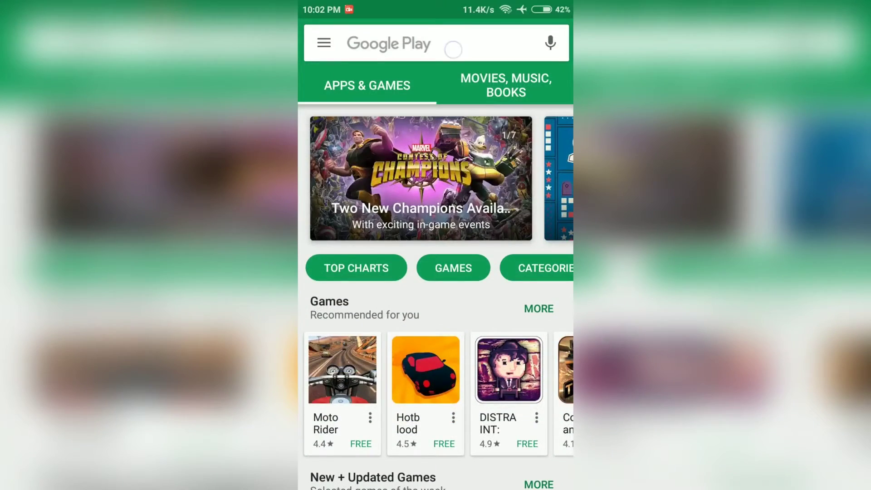
Search the Play Store for 'nova launcher', then return to the Apex Launcher app page
click(453, 49)
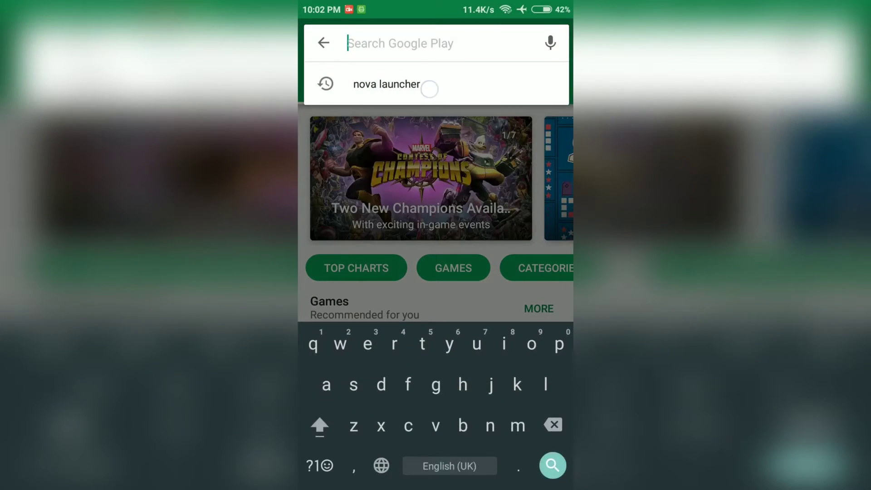
click(429, 89)
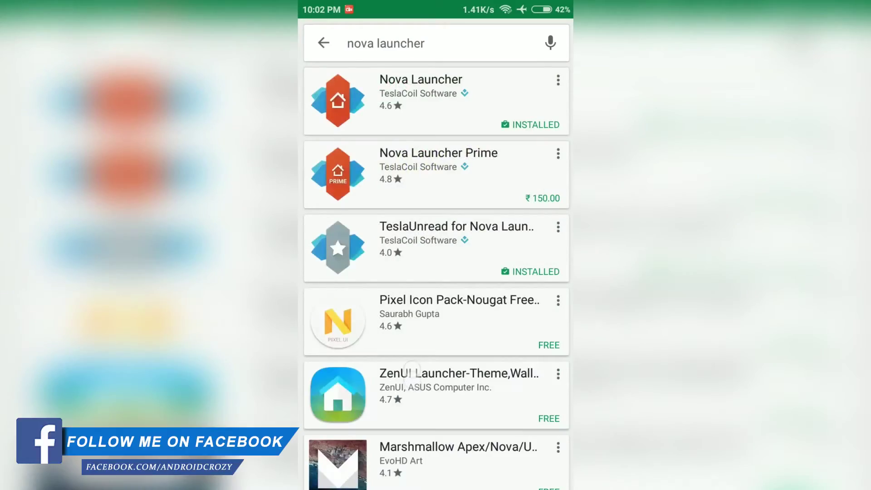
scroll(435, 273, down, 5)
scroll(439, 272, down, 5)
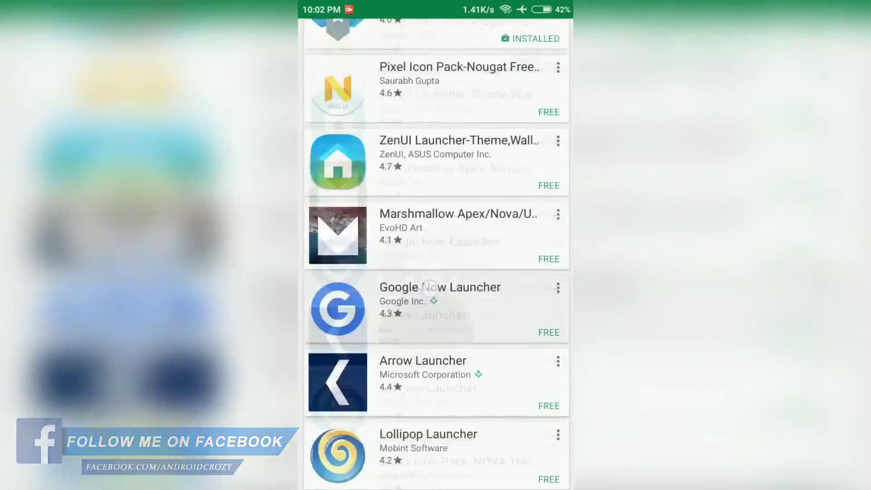
scroll(435, 272, down, 5)
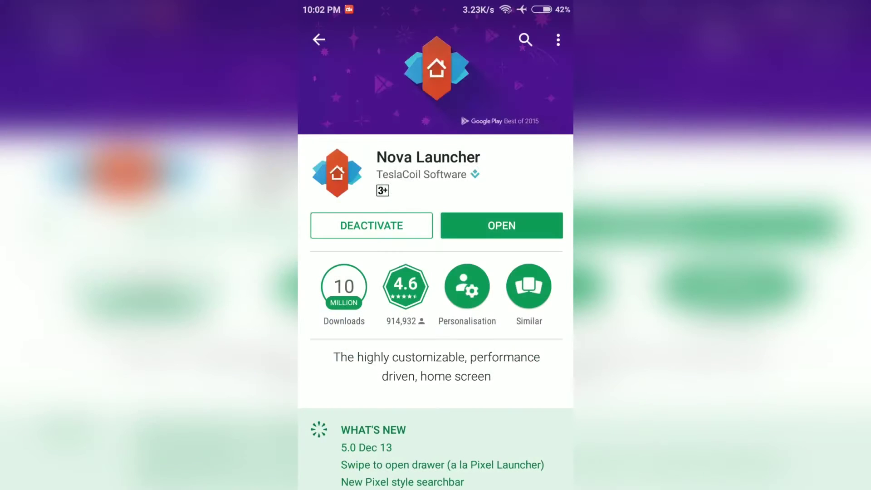
click(321, 49)
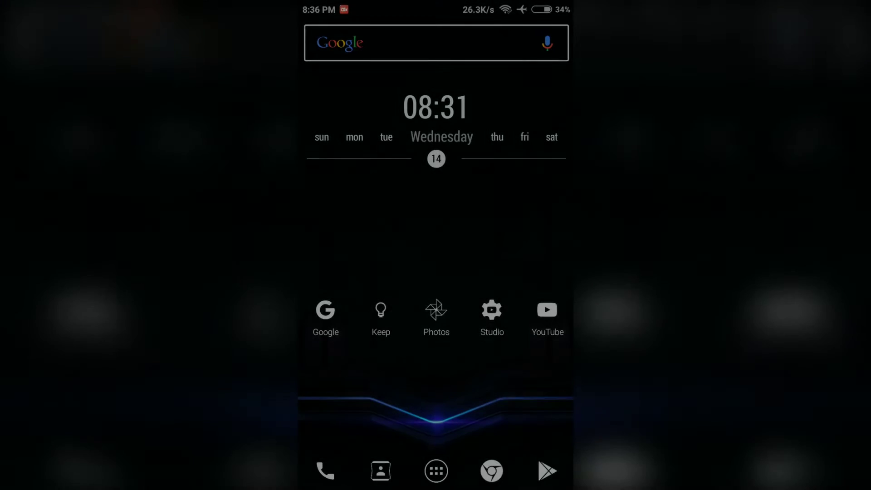
Keep Nova Launcher as the home app and open Nova Settings from the home-screen overview
key(Home)
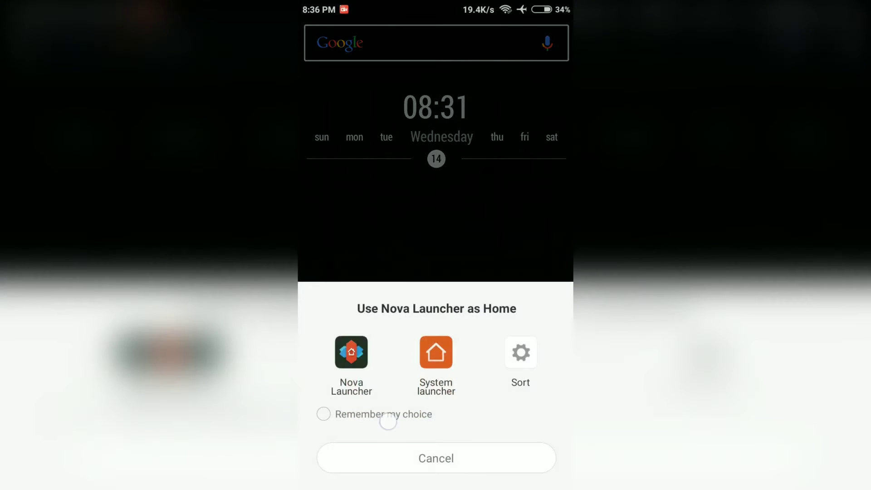
click(344, 373)
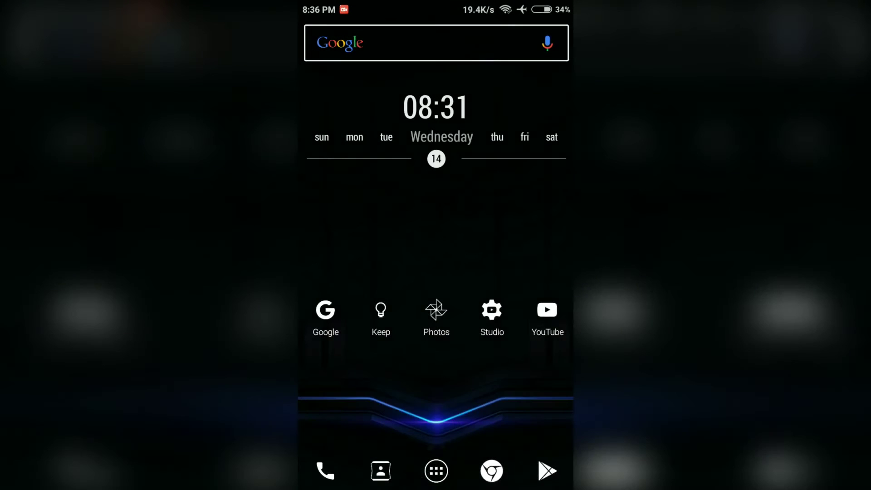
drag(496, 195, 451, 310)
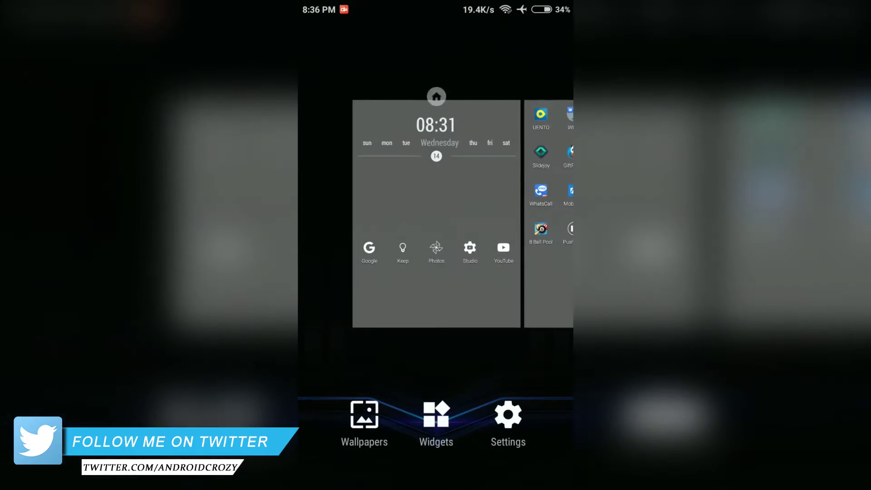
click(508, 414)
Review Nova's Hide apps list under App & widget drawers, then remove the Photos home shortcut
click(507, 414)
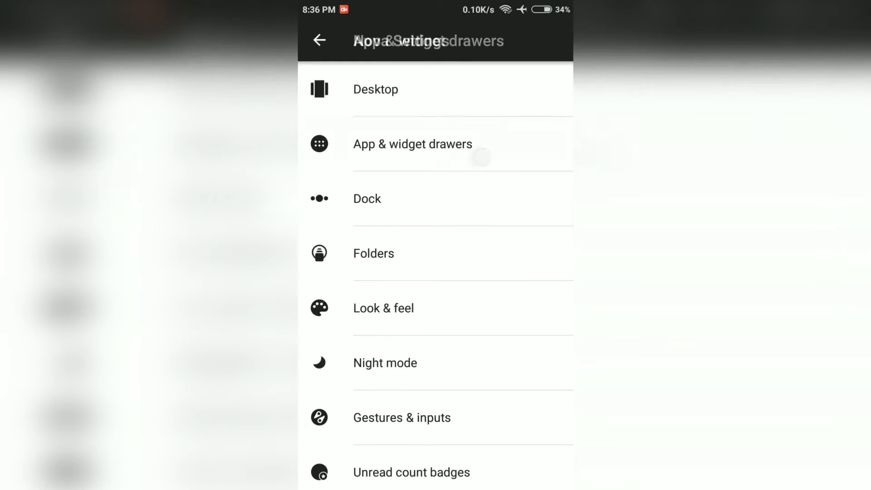
scroll(466, 268, down, 10)
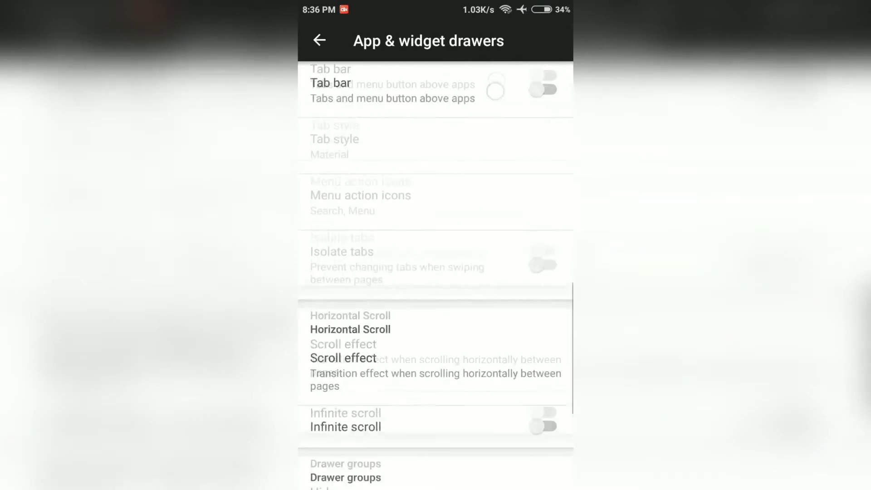
click(339, 418)
scroll(436, 272, down, 5)
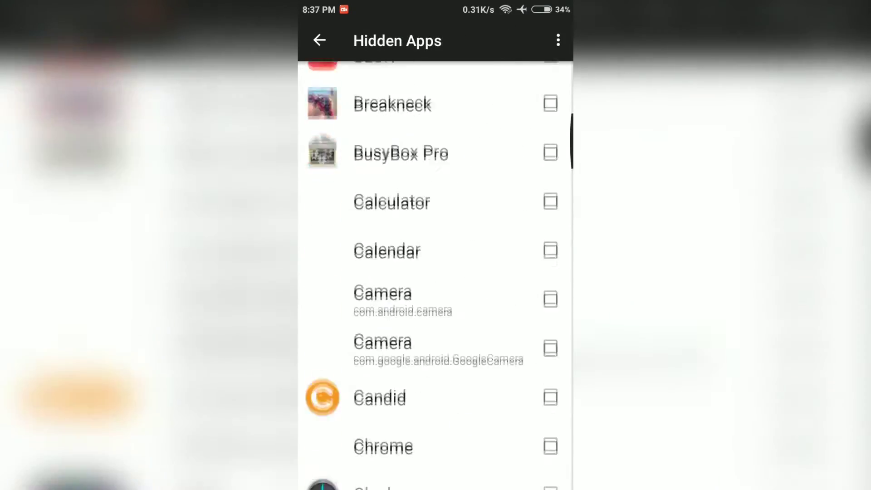
scroll(435, 272, down, 10)
scroll(496, 209, down, 10)
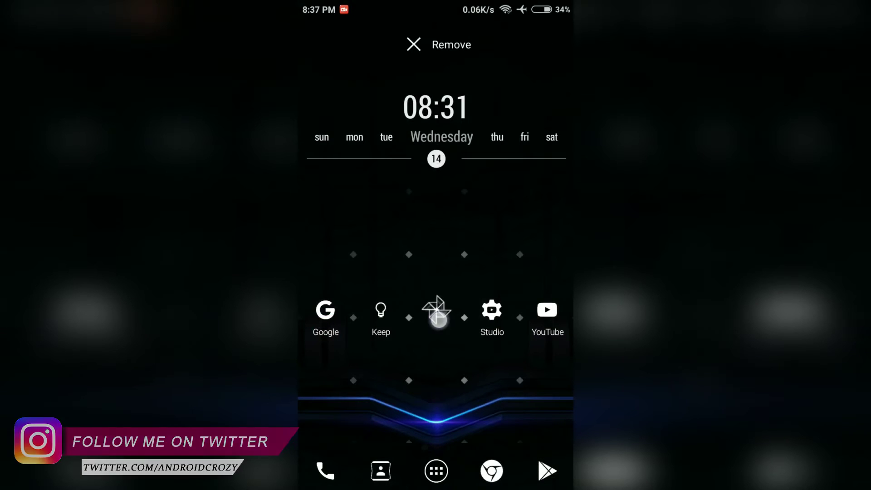
drag(437, 318, 438, 319)
click(453, 244)
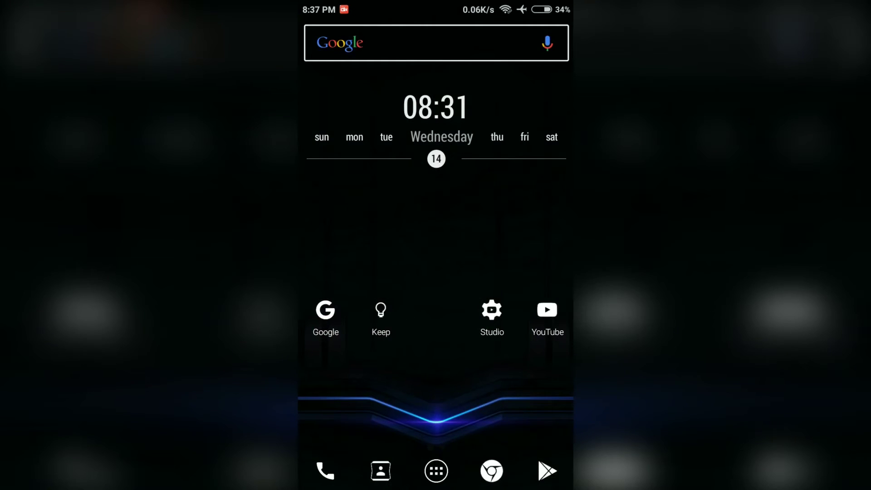
Confirm Apex Launcher is the selected Home app in Android Settings
click(402, 370)
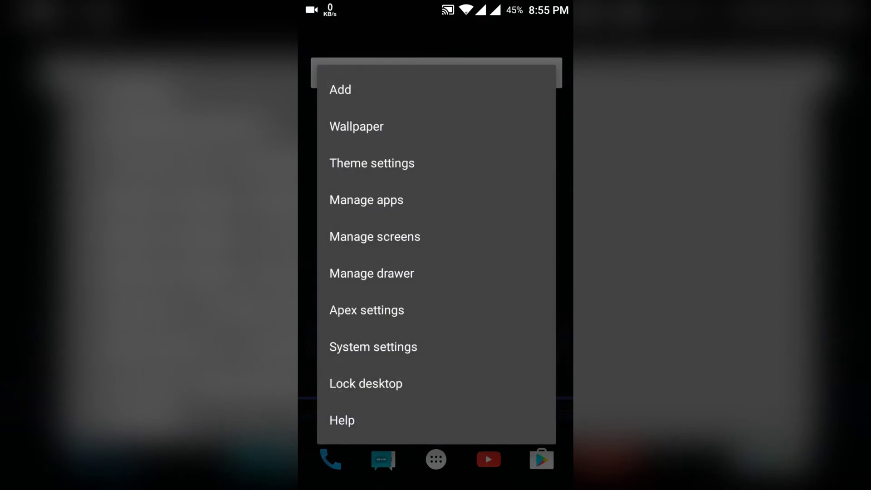
click(456, 344)
scroll(435, 272, down, 5)
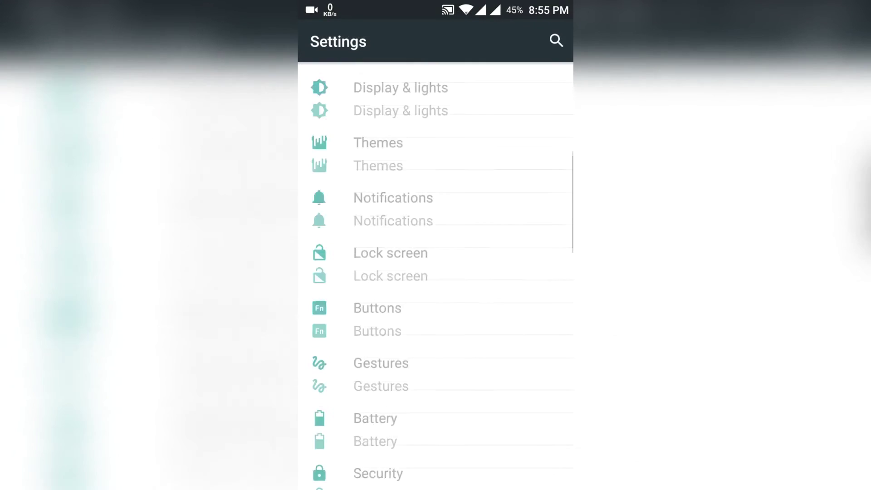
scroll(435, 273, down, 5)
click(451, 372)
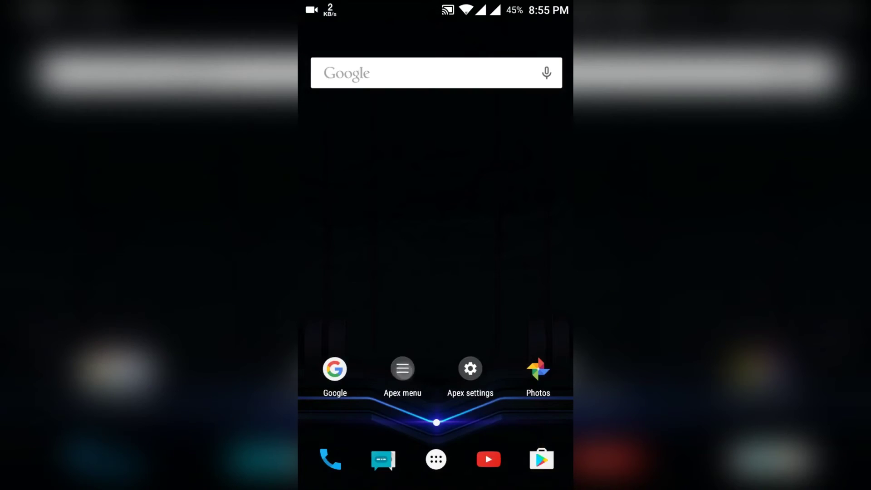
click(403, 368)
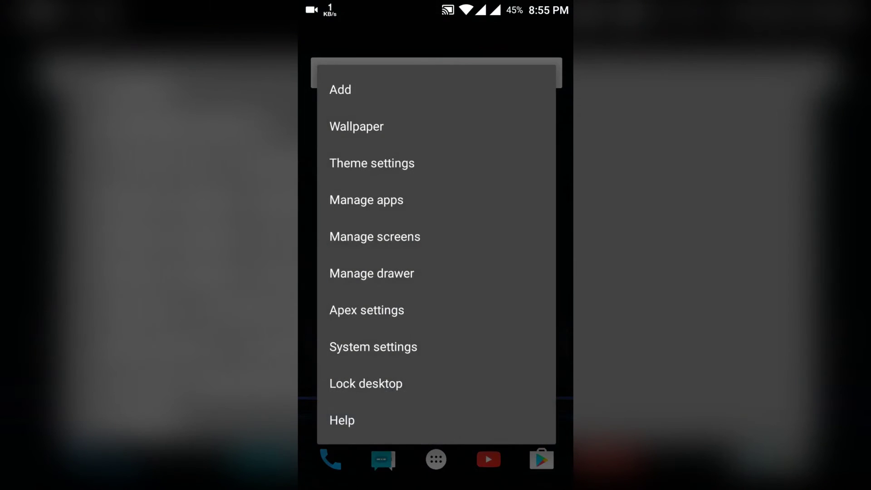
Tick Photos under Apex Drawer settings > Hidden apps and save
click(422, 312)
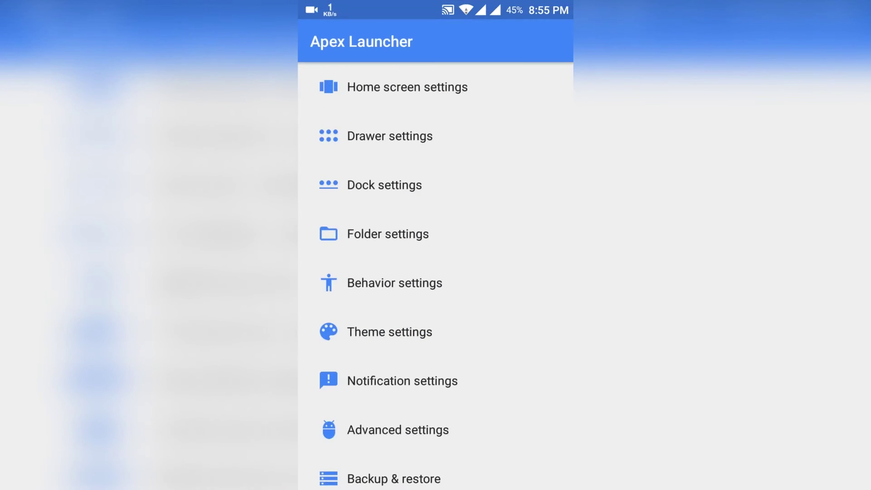
click(446, 138)
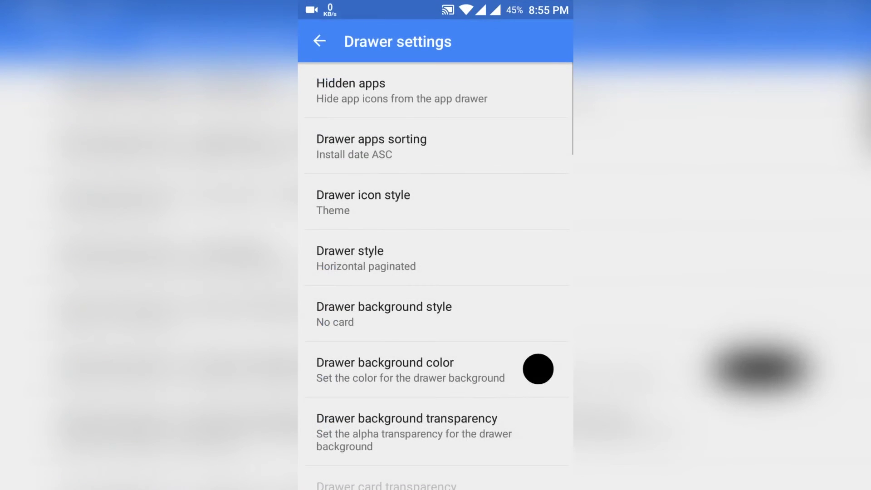
click(472, 104)
scroll(469, 272, down, 5)
scroll(470, 273, down, 10)
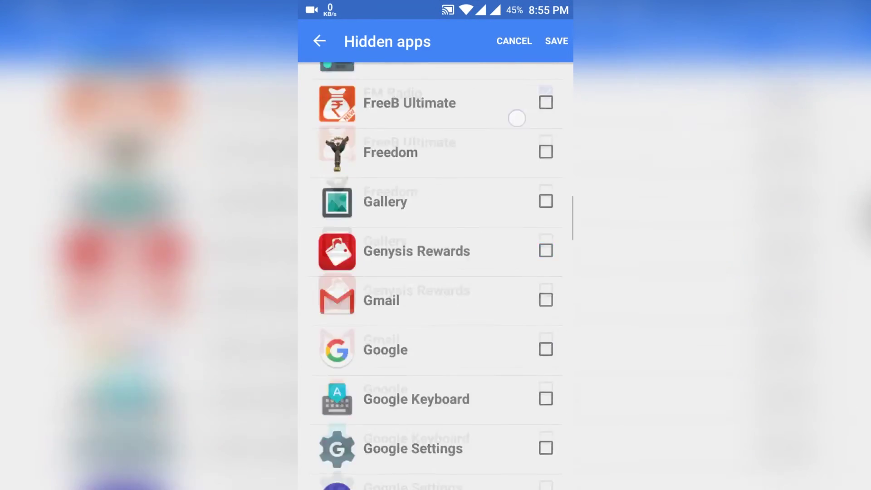
scroll(469, 382, down, 10)
scroll(469, 382, down, 5)
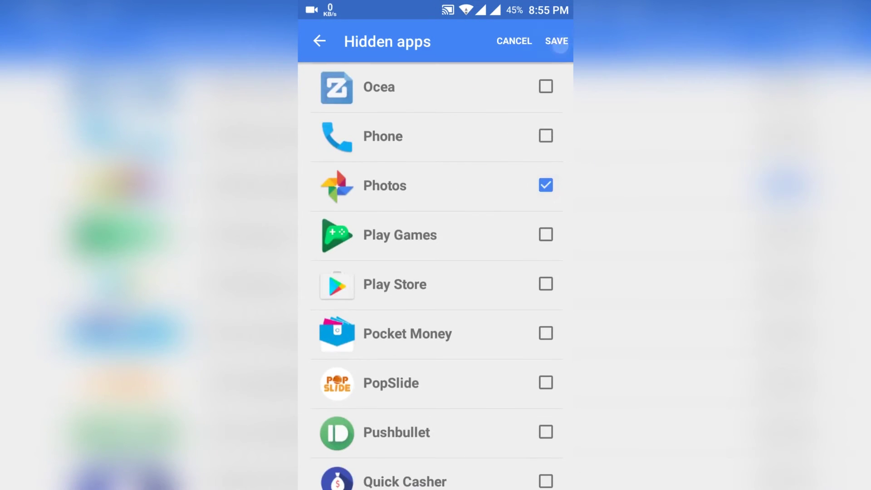
click(555, 43)
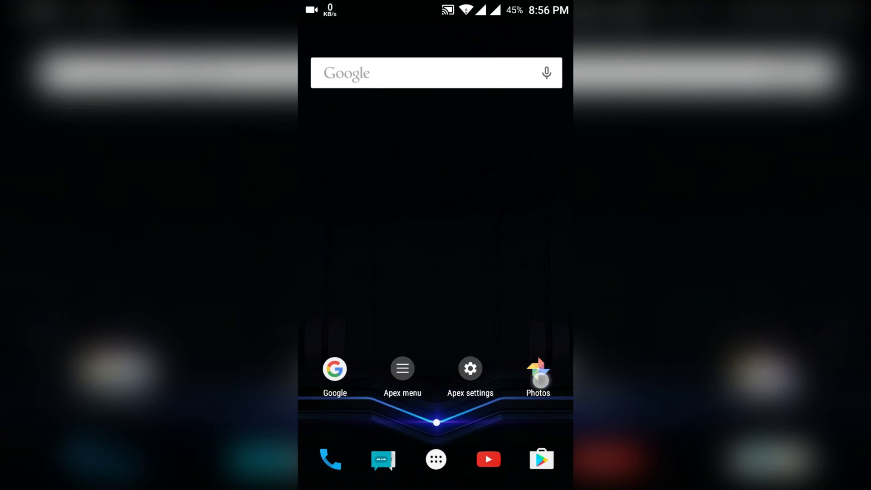
Long-press the Photos home shortcut to show its Remove, Edit and App info menu
click(539, 379)
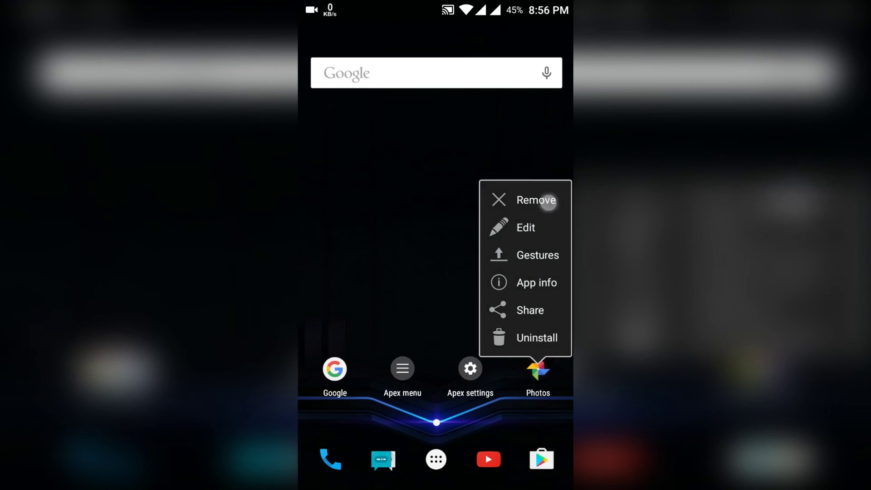